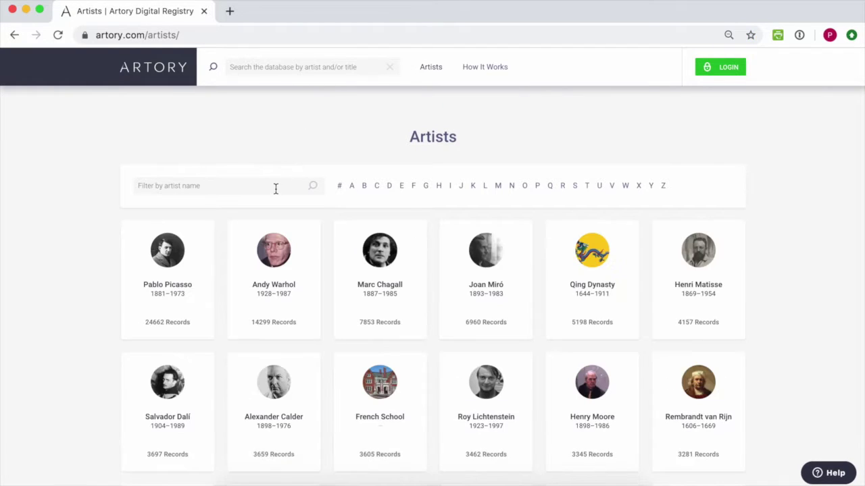
Filter the artist name by 'thomas couture' and scroll through his listed artworks.
click(276, 189)
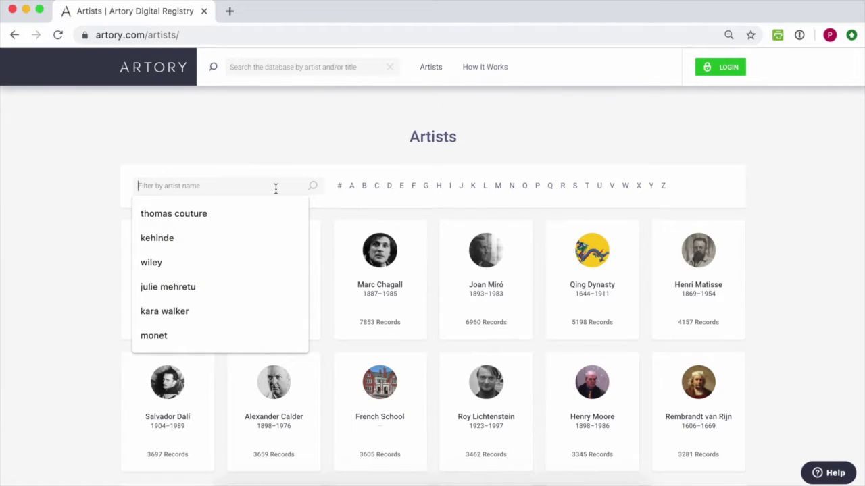
text(thomas couture)
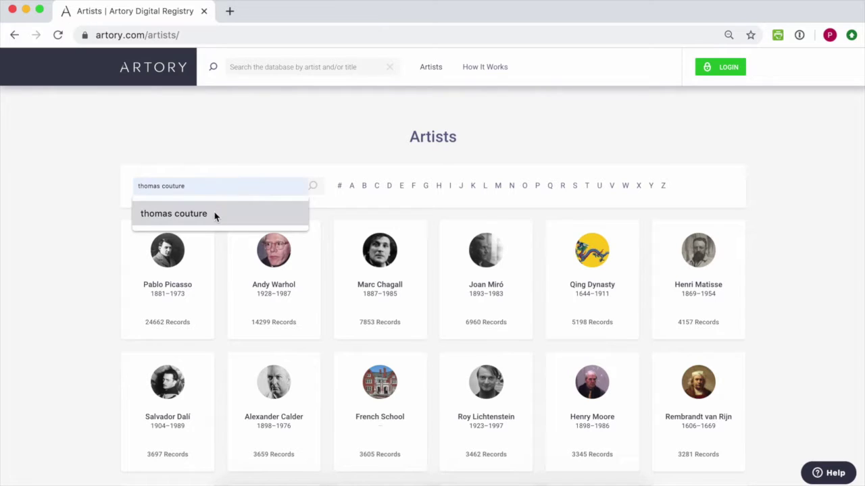
click(216, 214)
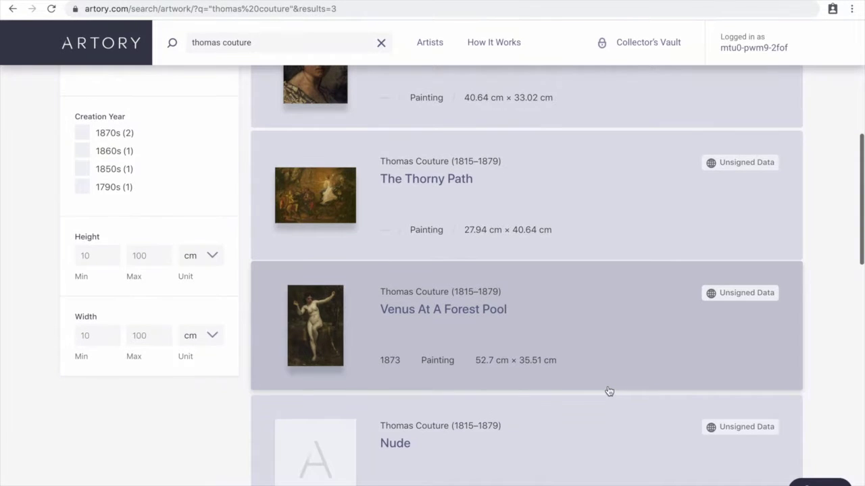
scroll(608, 391, down, 4)
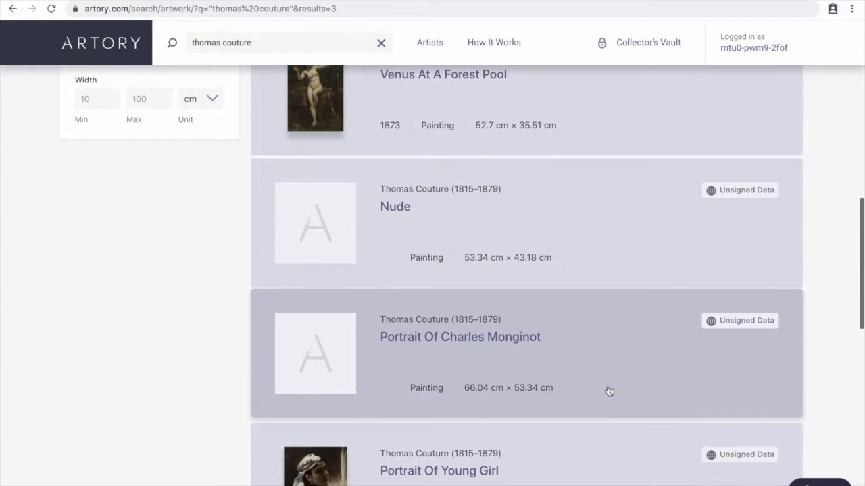
scroll(608, 391, down, 1)
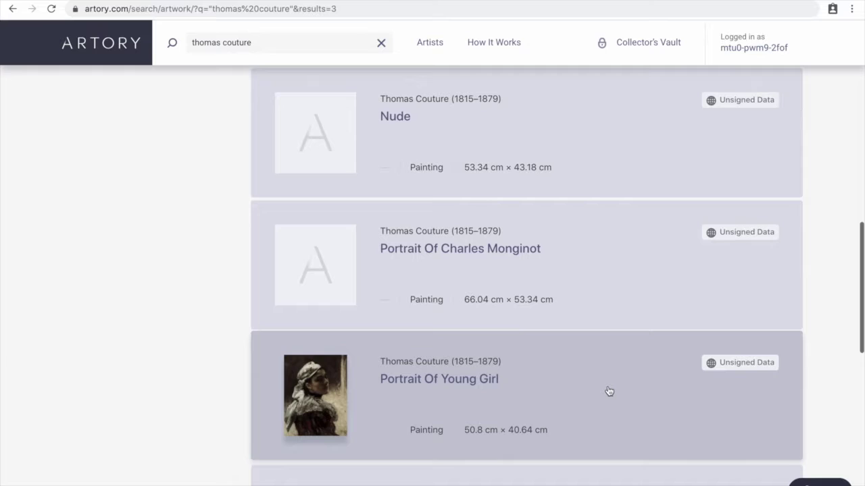
scroll(609, 392, down, 1)
scroll(608, 391, down, 1)
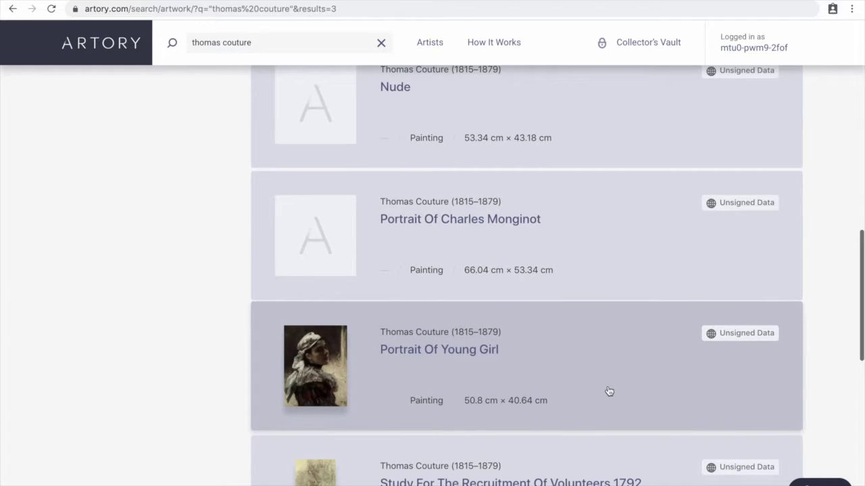
scroll(532, 346, down, 1)
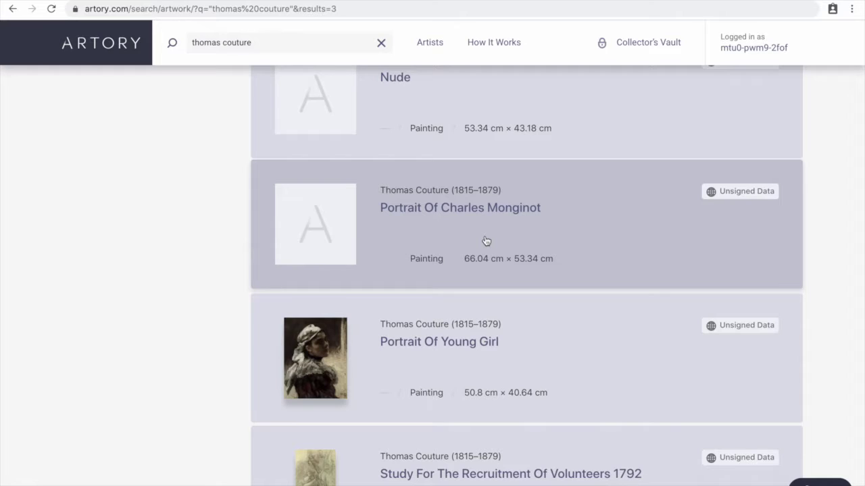
Open Portrait Of Charles Monginot and find the May 5, 1999 Sotheby's sale for USD 8,500.
click(485, 242)
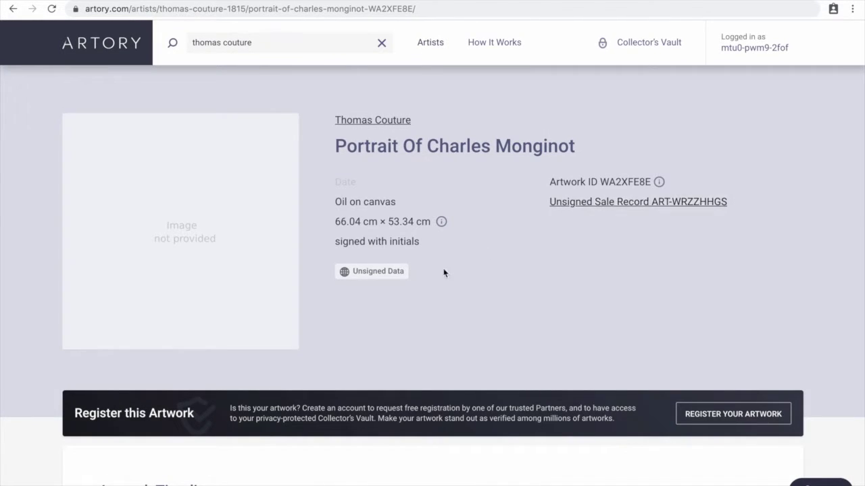
scroll(443, 288, down, 3)
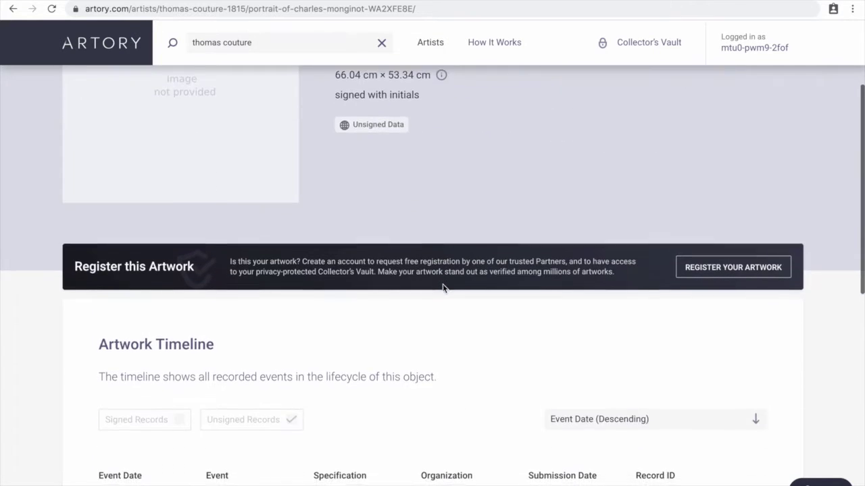
scroll(443, 288, down, 2)
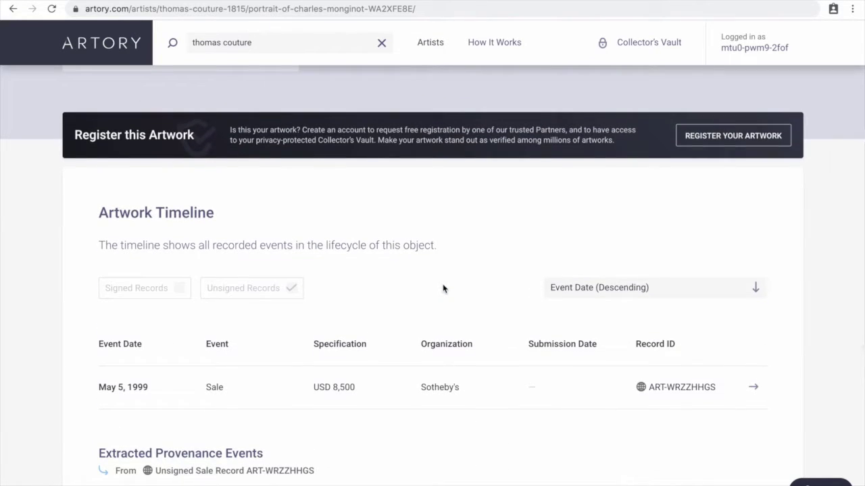
scroll(443, 288, down, 1)
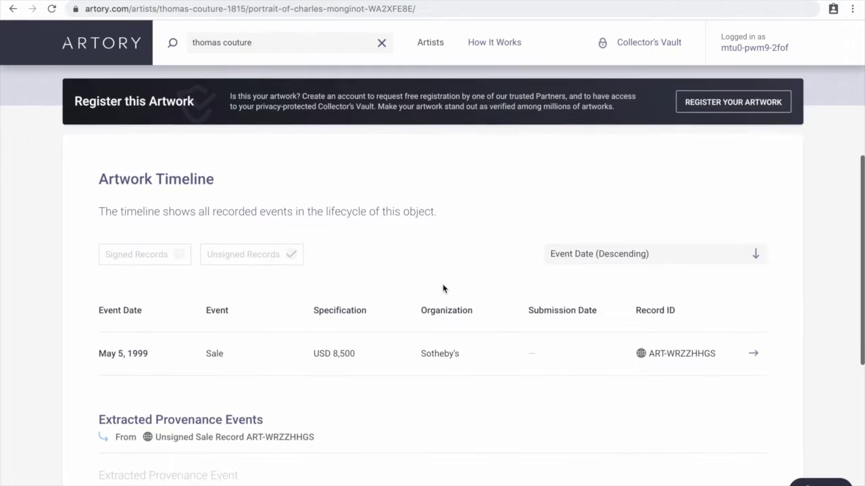
scroll(443, 288, up, 1)
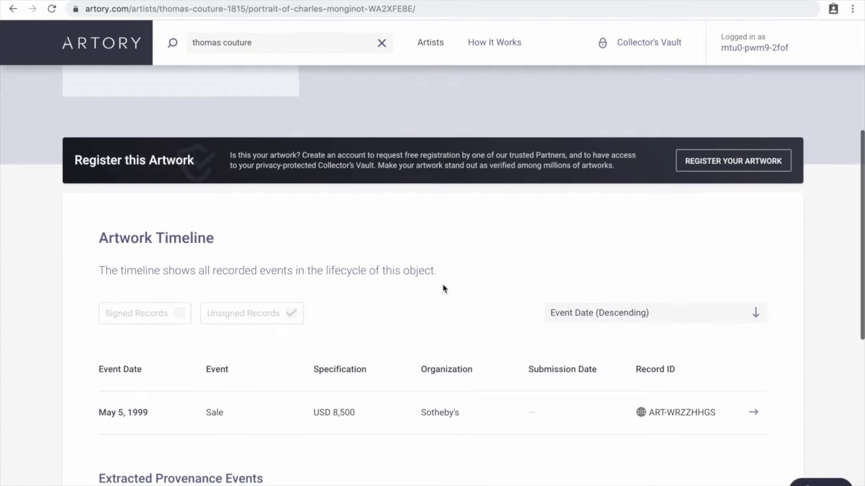
Open the About Registration page and read down to the Blockchain Certificate section.
click(758, 161)
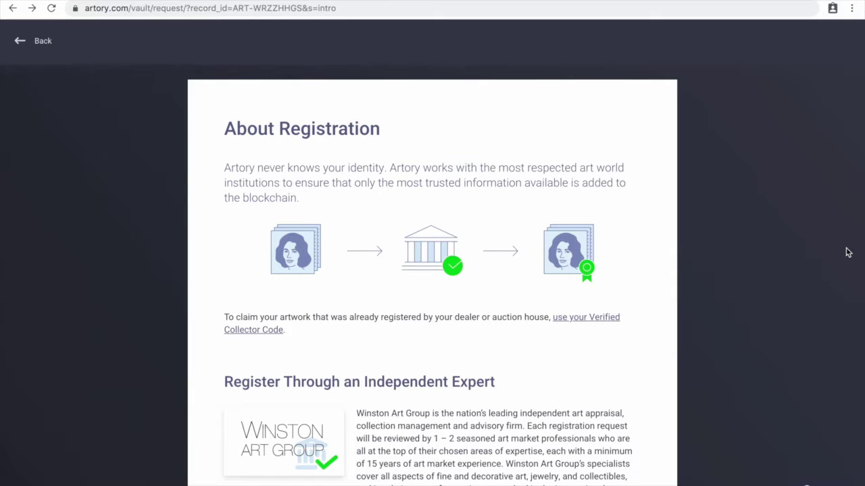
scroll(783, 270, down, 1)
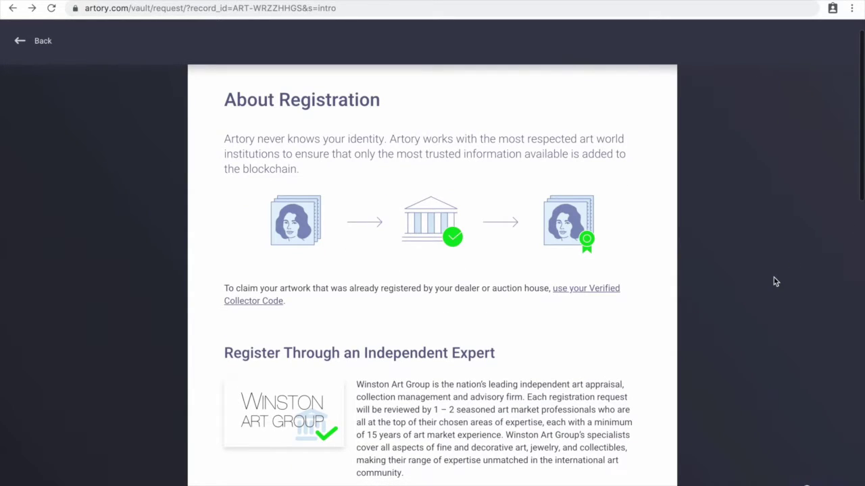
scroll(776, 282, down, 3)
scroll(776, 281, down, 4)
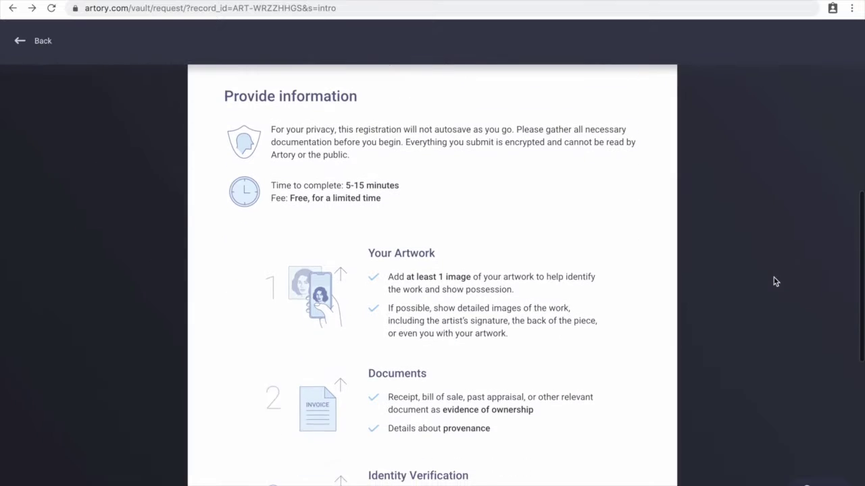
scroll(775, 281, down, 2)
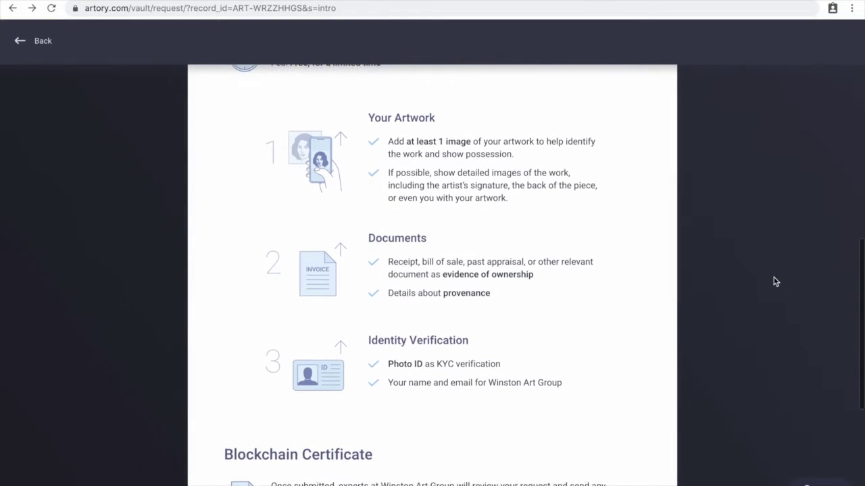
scroll(776, 282, down, 4)
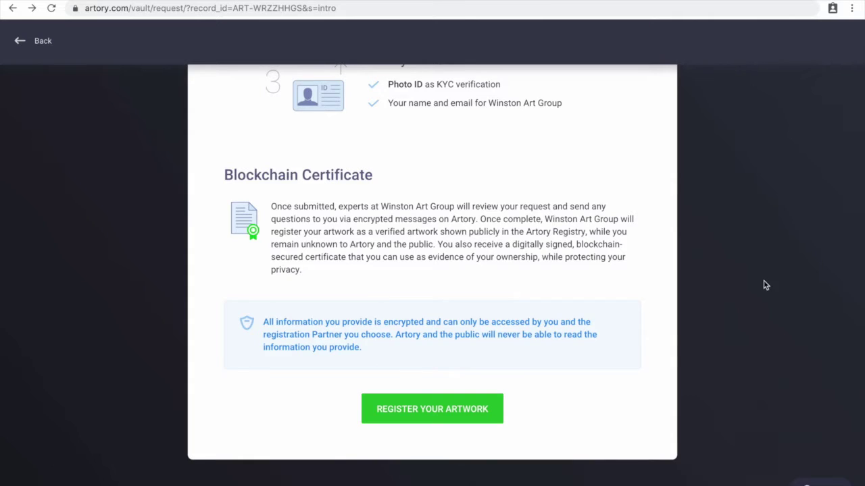
Request registration with Winston Art Group as partner and advance to Artwork Information.
click(457, 413)
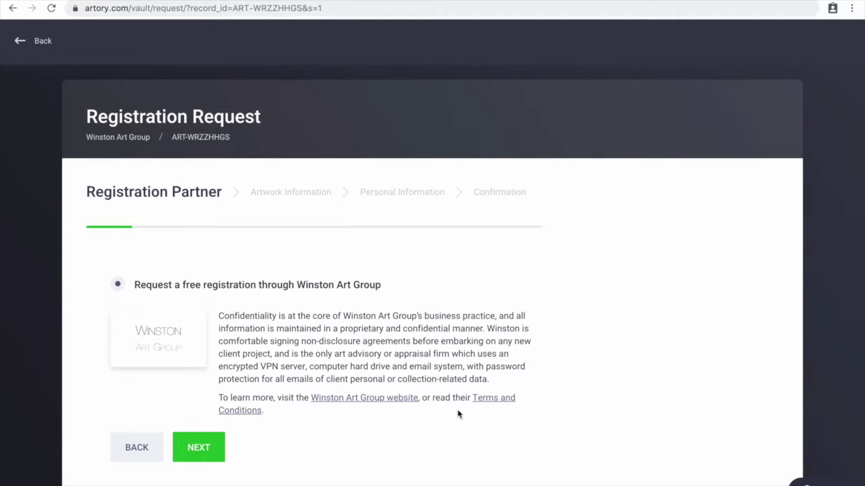
scroll(458, 413, down, 2)
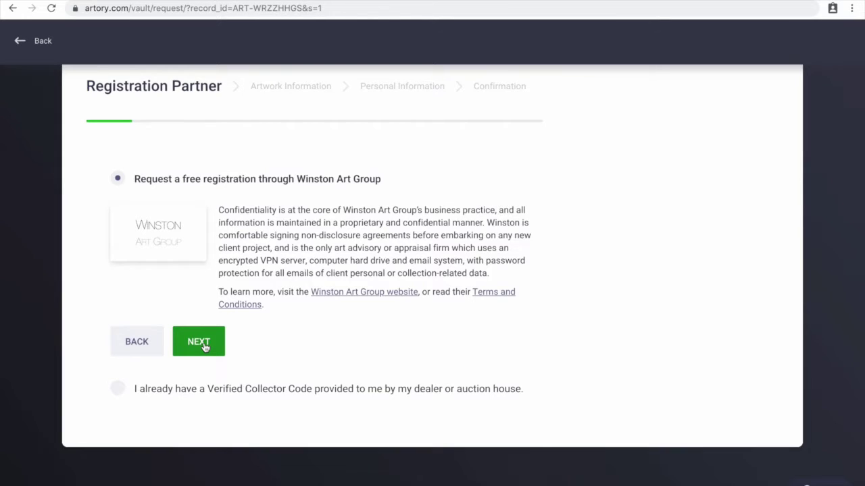
click(199, 342)
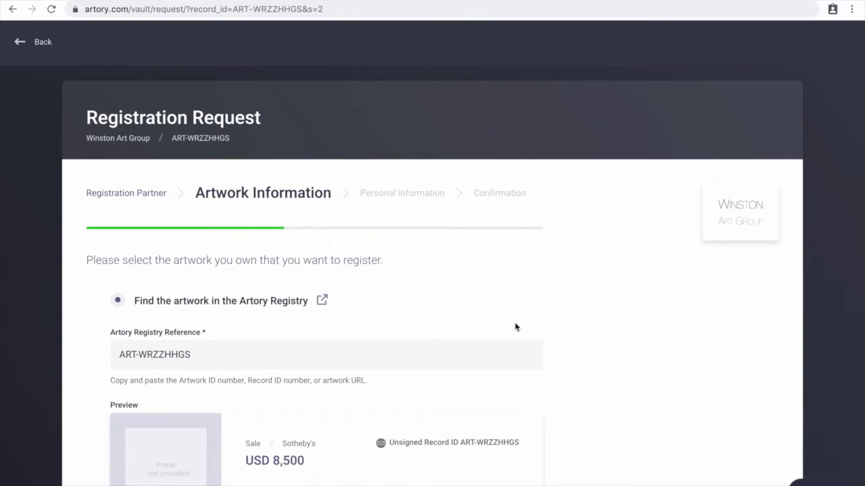
Review the prefilled artwork details and enter 'Sotheby's' in the form.
scroll(561, 328, down, 5)
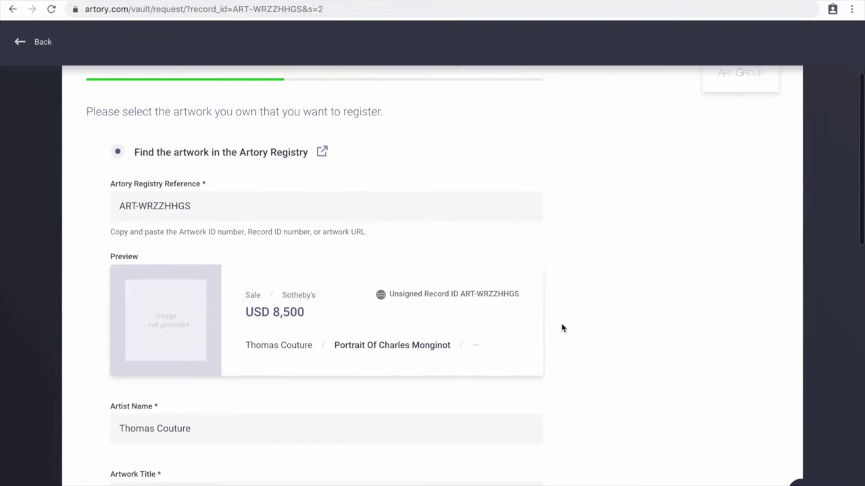
scroll(562, 328, down, 10)
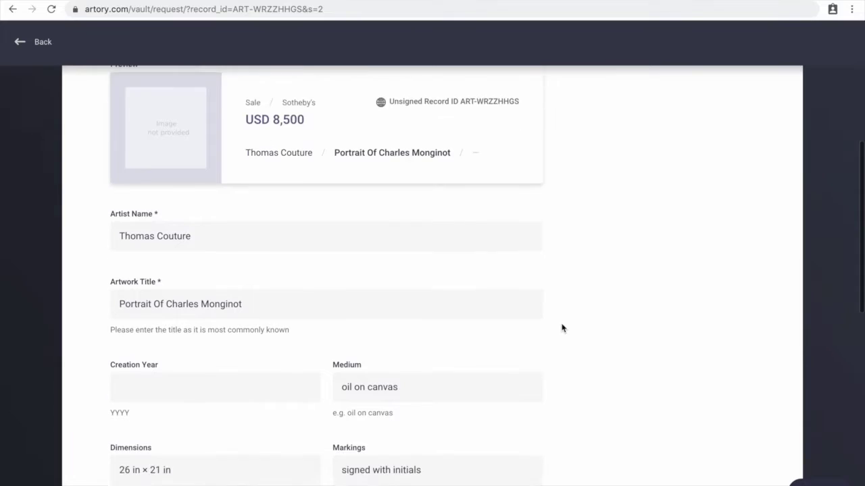
scroll(562, 328, down, 6)
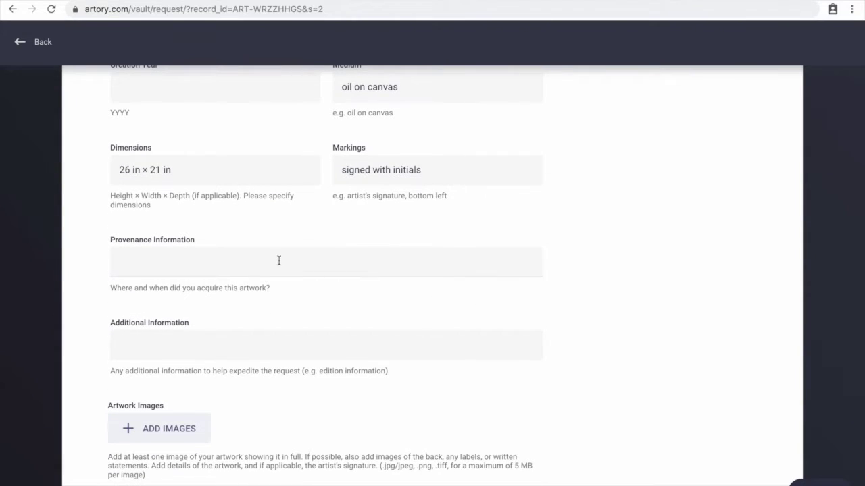
text(Sotheby's)
scroll(558, 351, down, 3)
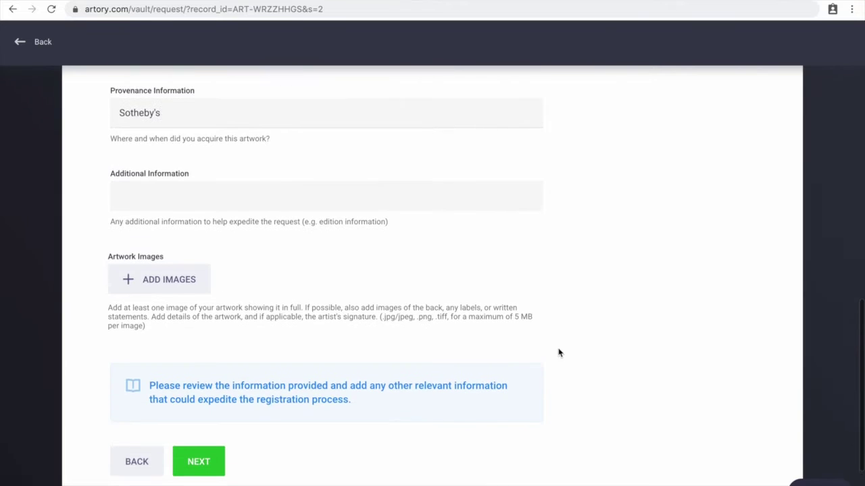
Attach the framed portrait image 0ebaf842-619b-45c5-950c-20f0bfcd859e.JPG to the artwork.
click(192, 269)
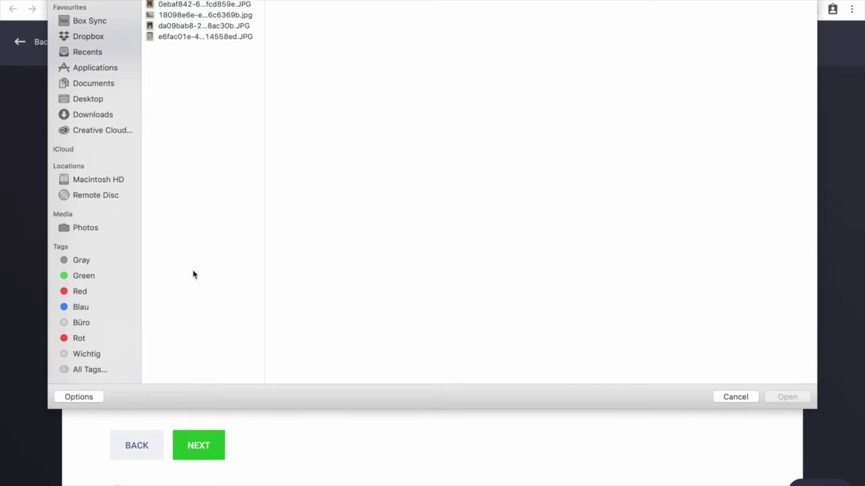
click(198, 7)
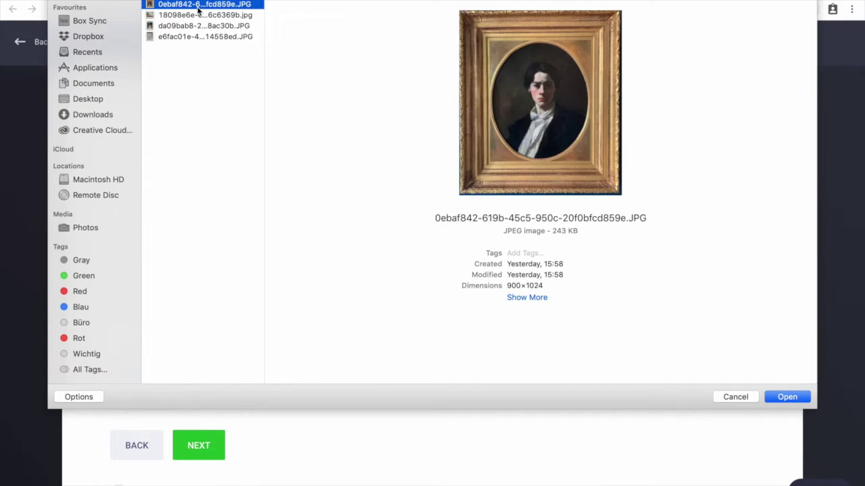
click(788, 400)
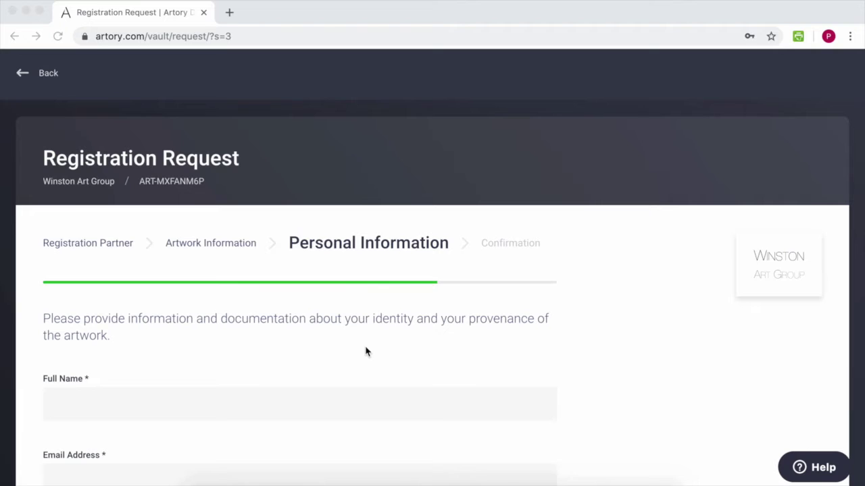
Enter the requester's full name and e-mail address, and accept Winston Art Group's terms.
scroll(366, 352, down, 3)
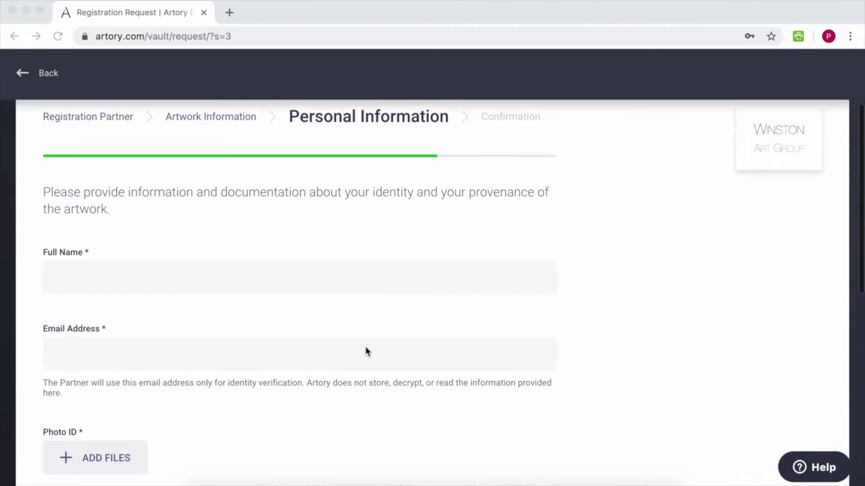
scroll(365, 351, down, 2)
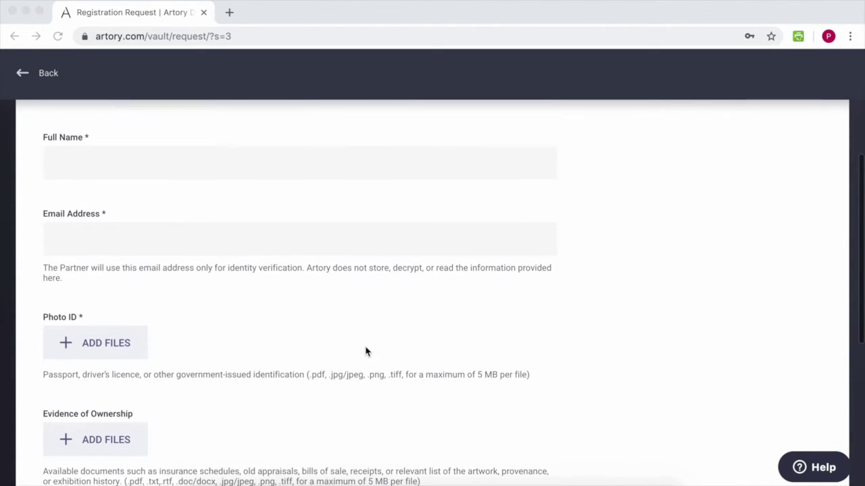
click(299, 166)
click(282, 164)
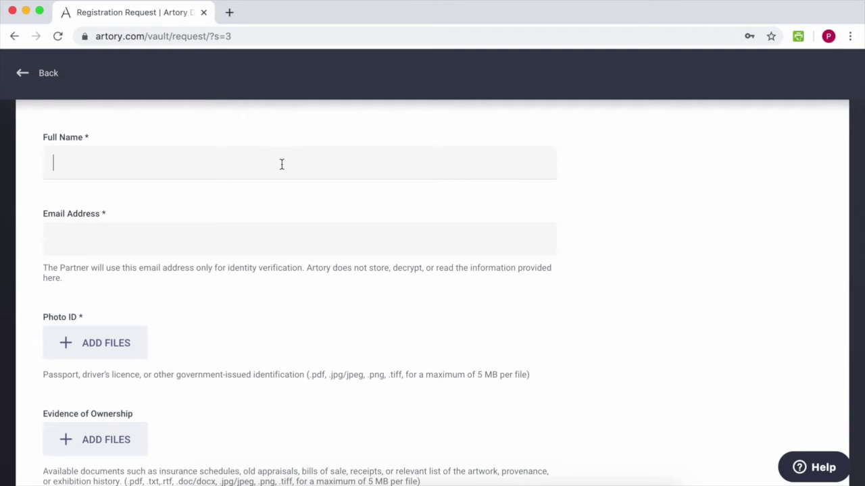
text(John Smith)
key(Tab)
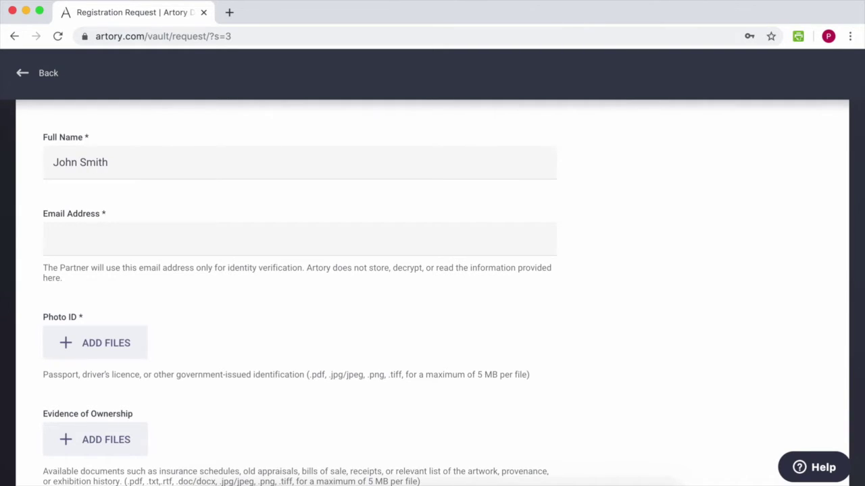
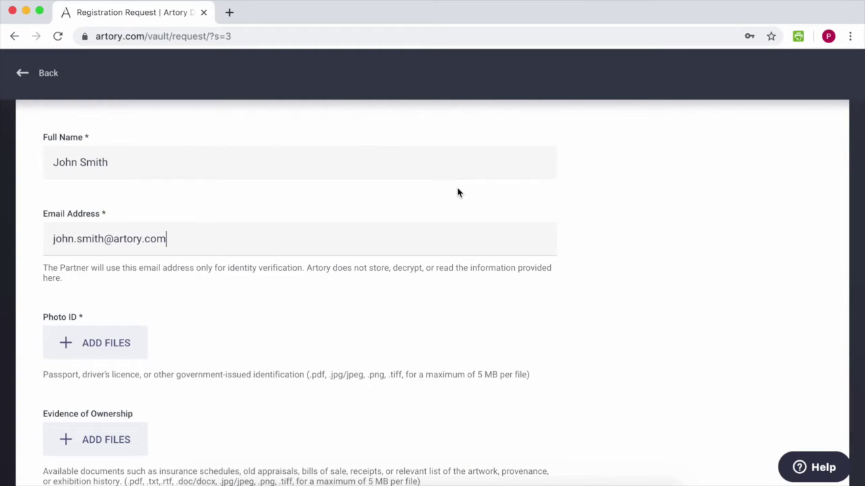
scroll(316, 415, down, 4)
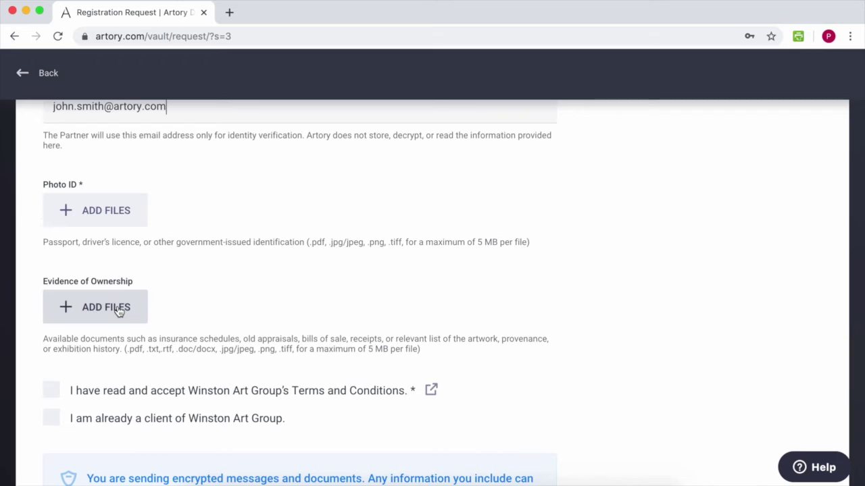
click(56, 391)
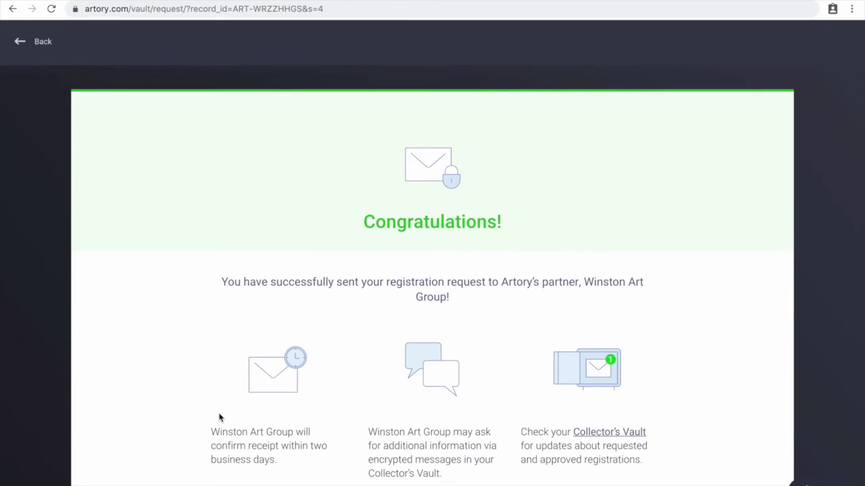
Scroll the Congratulations page, then the thomas couture results showing the Monginot portrait first.
scroll(219, 417, down, 2)
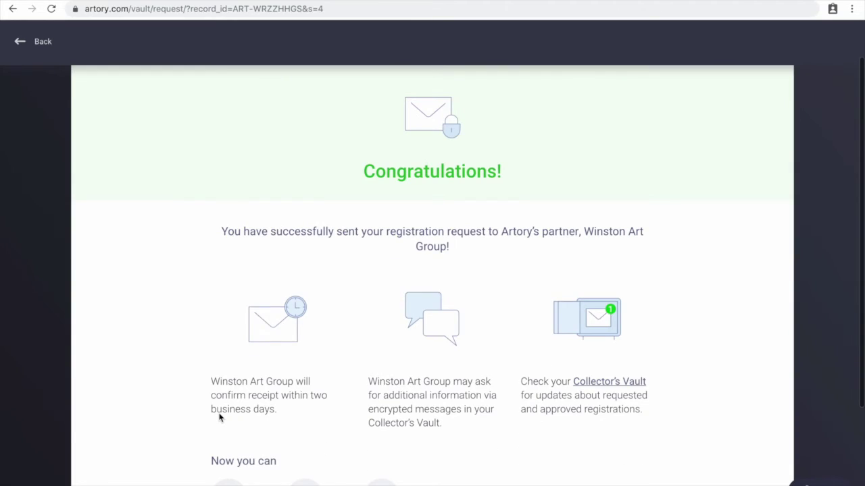
scroll(219, 417, down, 2)
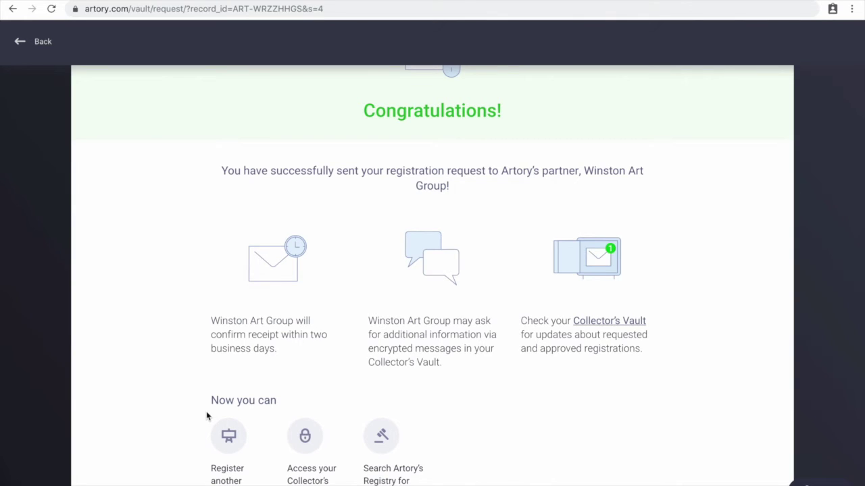
scroll(189, 415, down, 1)
scroll(172, 415, down, 2)
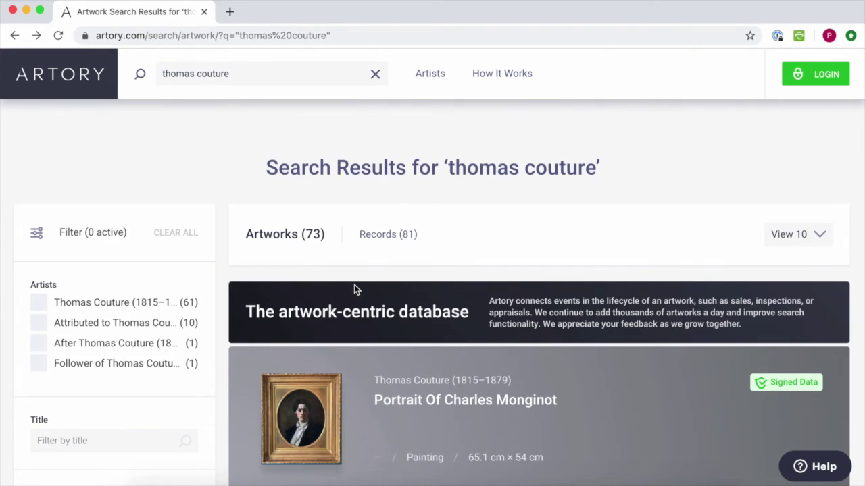
Open the Monginot portrait and find its Nov. 6, 2019 Winston Art Group registration.
scroll(356, 289, down, 3)
click(369, 322)
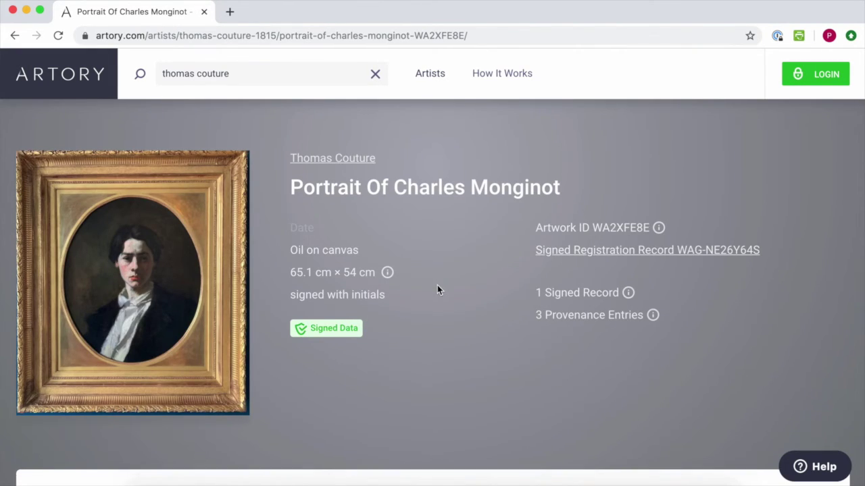
scroll(437, 289, down, 7)
scroll(437, 290, down, 12)
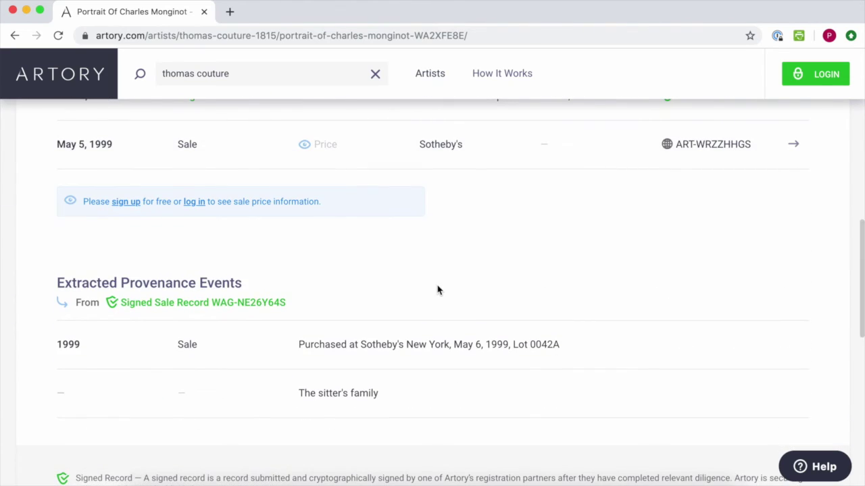
scroll(437, 290, up, 4)
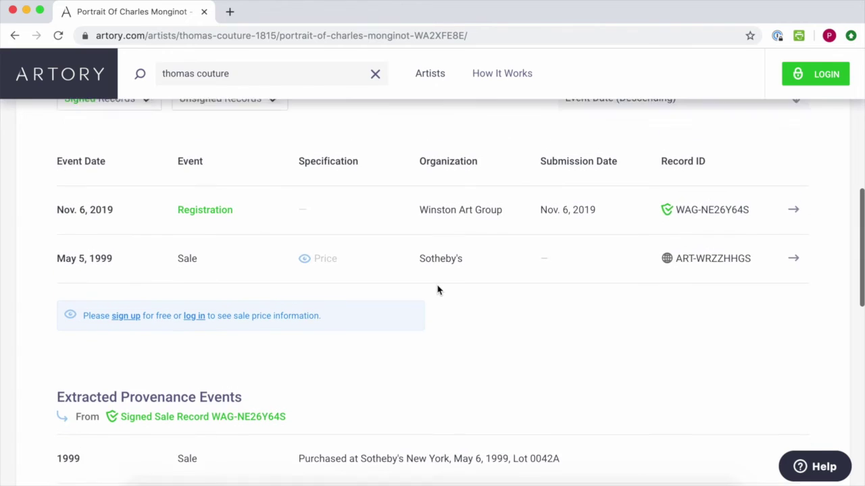
Open signed registration record WAG-NE26Y64S and scroll through its checks to the painting image.
click(238, 222)
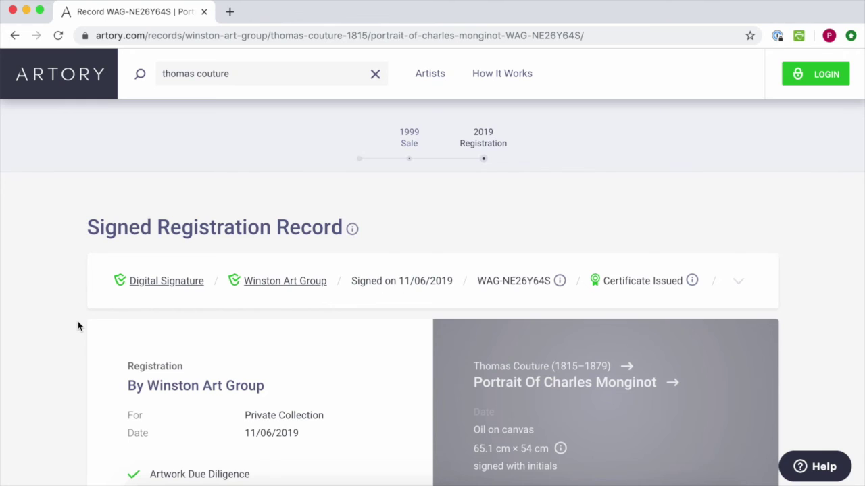
scroll(78, 326, down, 2)
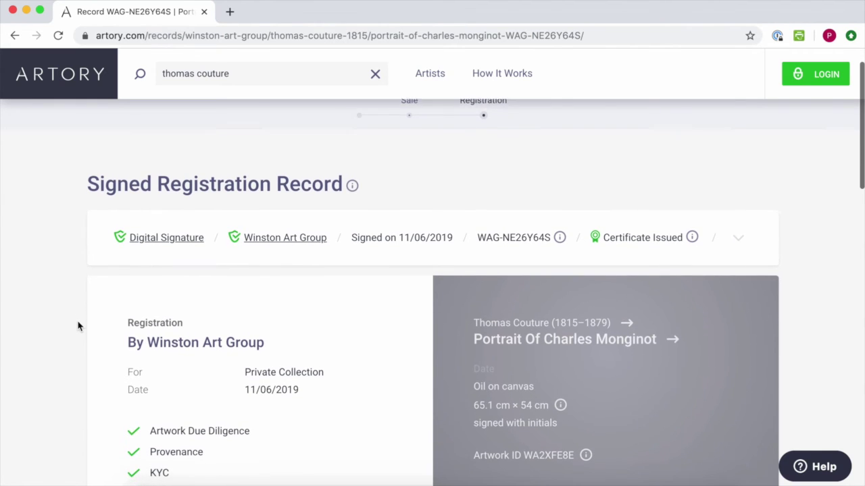
scroll(78, 326, down, 4)
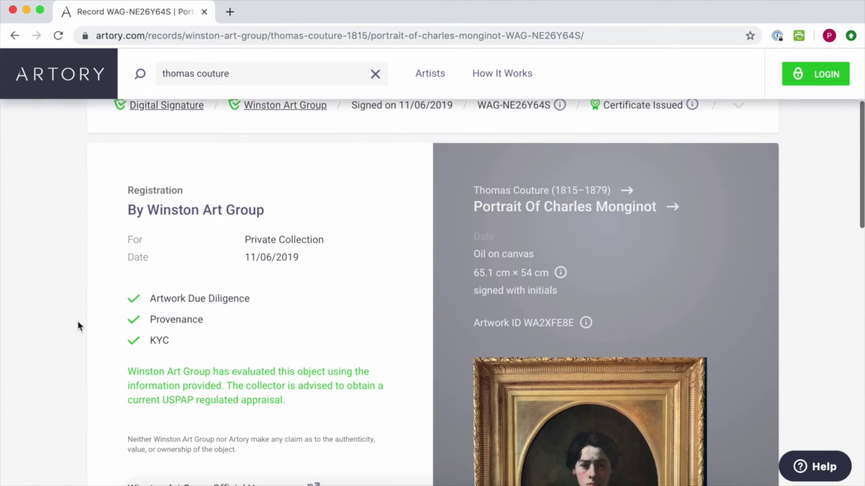
scroll(78, 327, down, 3)
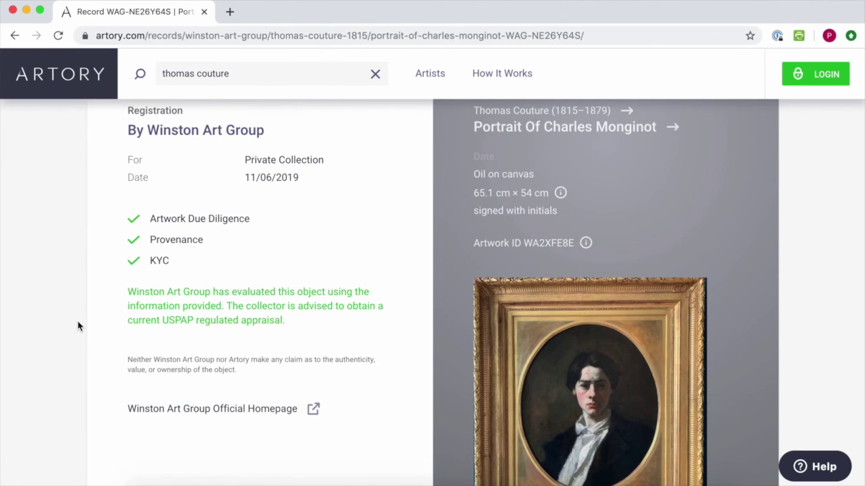
scroll(78, 327, down, 4)
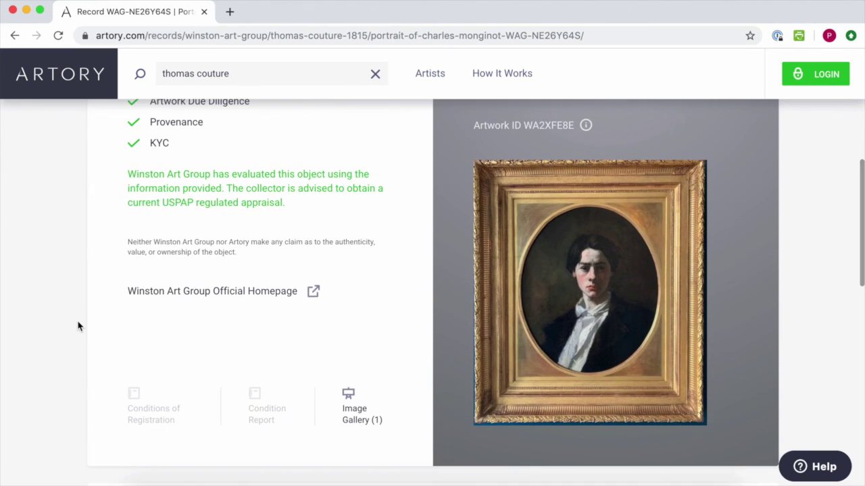
scroll(77, 326, up, 1)
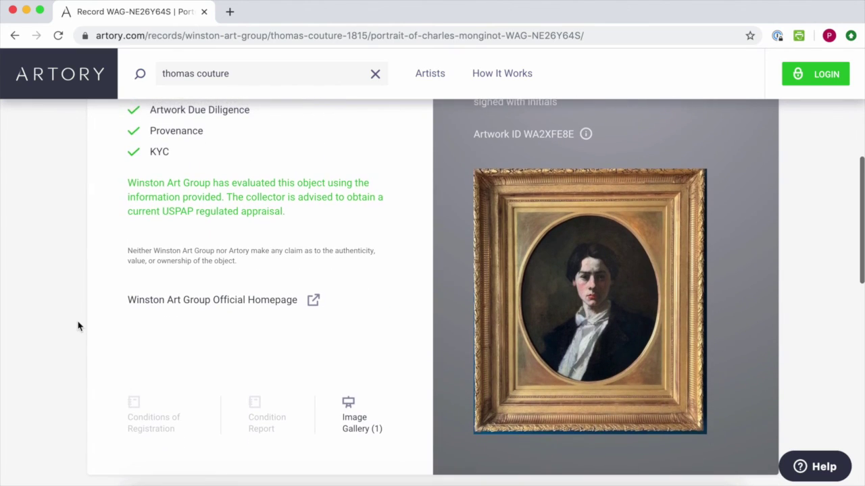